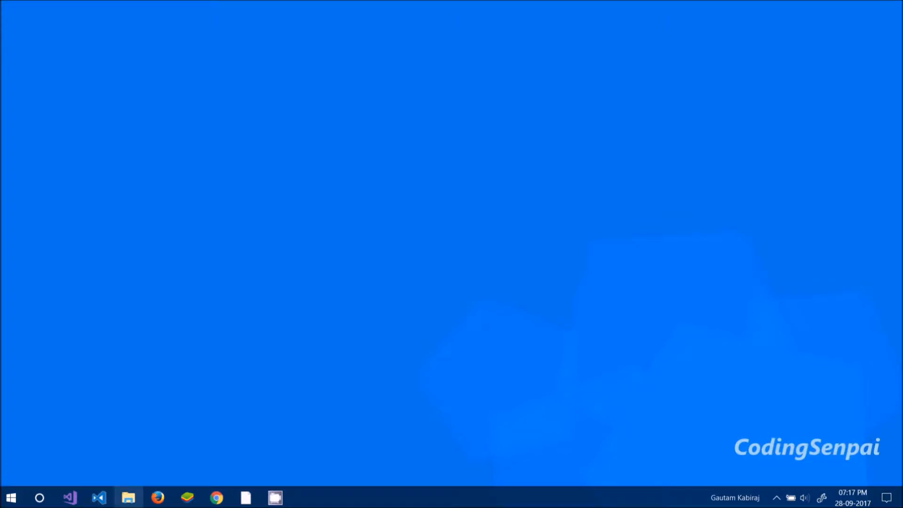
- Open File Explorer at the MySQL installer folder and reposition the window
left_click(129, 498)
left_click_drag(348, 167, 397, 176)
left_click(288, 100)
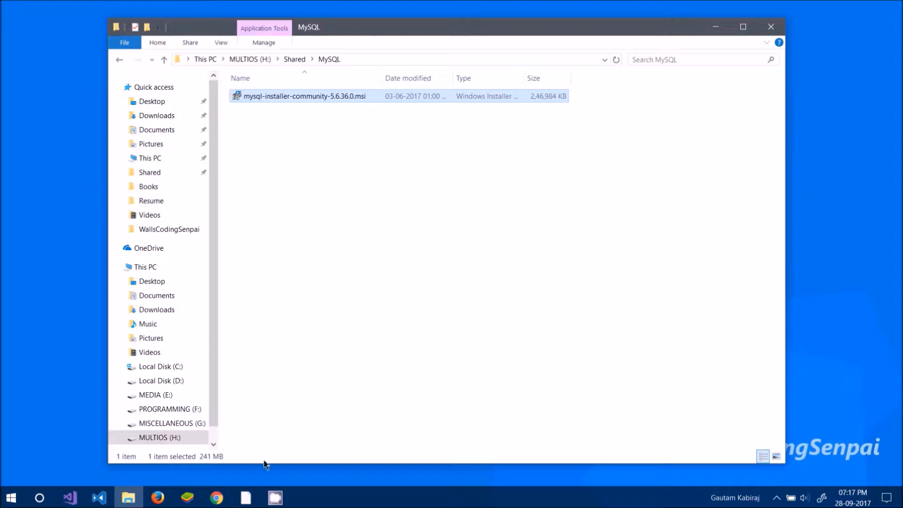
left_click_drag(269, 464, 282, 402)
left_click(301, 354)
left_click_drag(396, 37, 354, 37)
left_click_drag(307, 161, 343, 75)
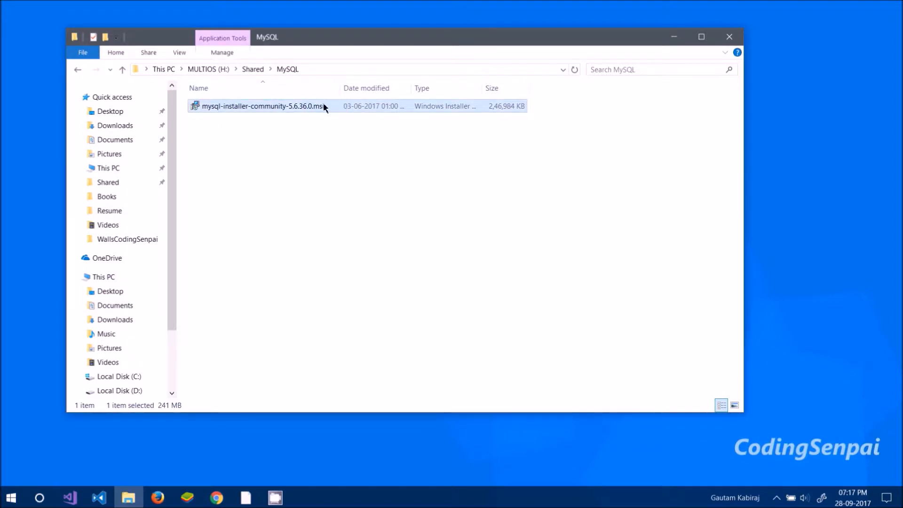
- Refresh the folder and launch mysql-installer-community-5.6.36.0.msi, allowing it to run
right_click(276, 147)
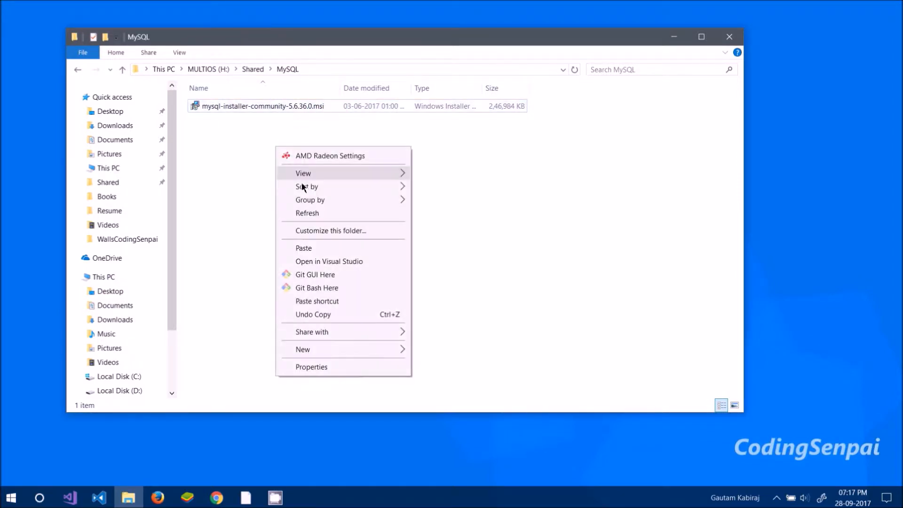
left_click(301, 213)
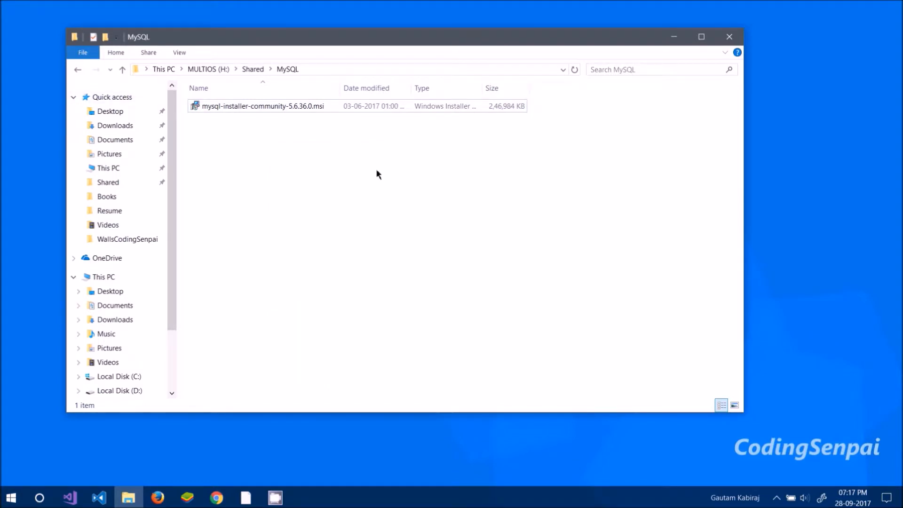
left_click(297, 111)
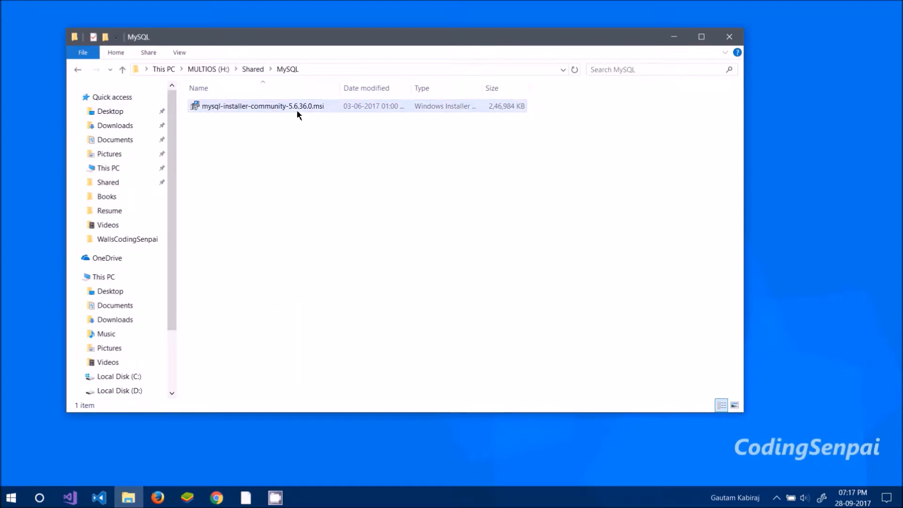
double_click(298, 112)
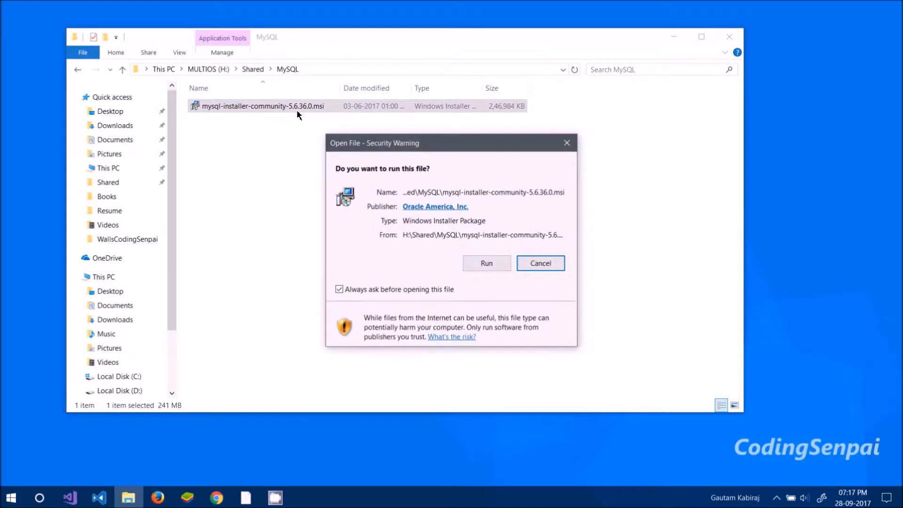
left_click(489, 265)
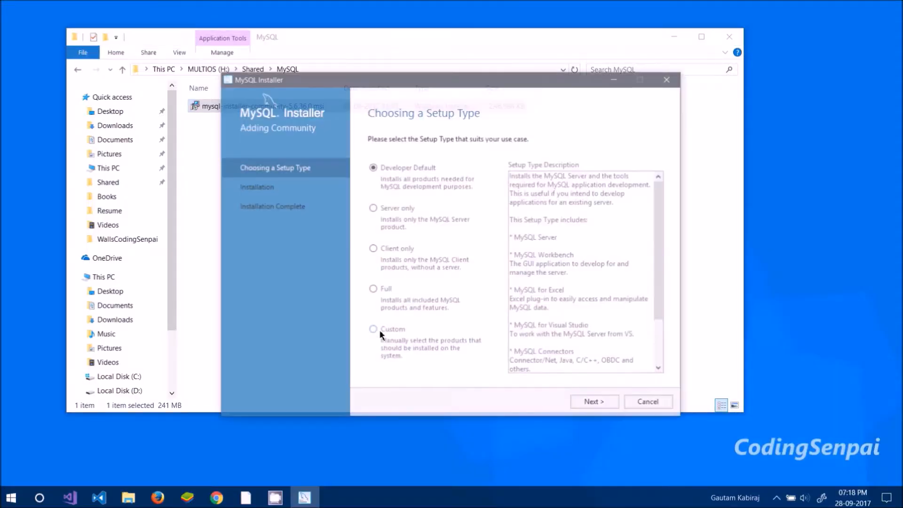
- Minimize File Explorer and proceed with the Custom setup type in the MySQL Installer
left_click_drag(399, 82, 369, 71)
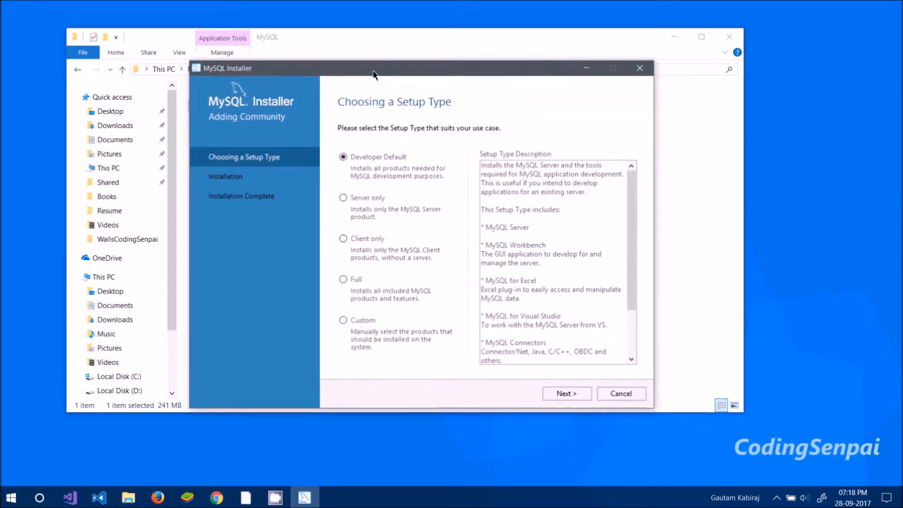
left_click(677, 37)
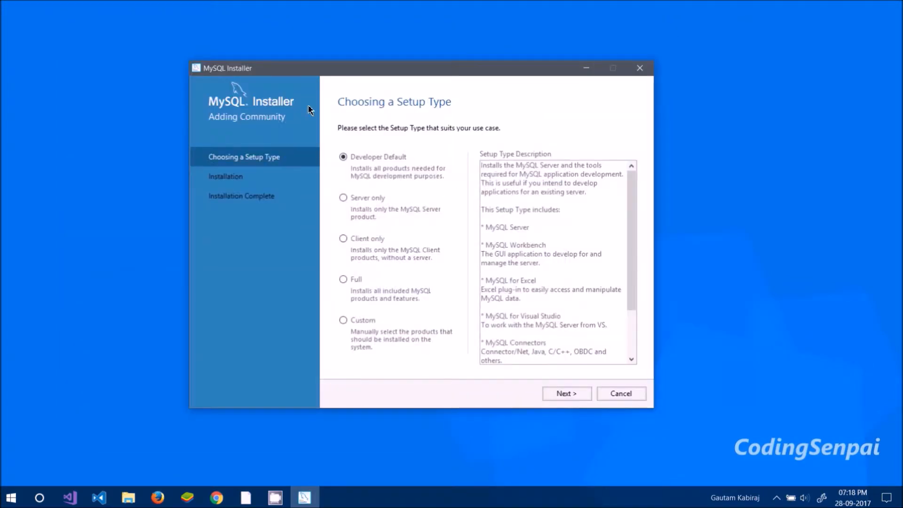
left_click_drag(322, 75, 341, 69)
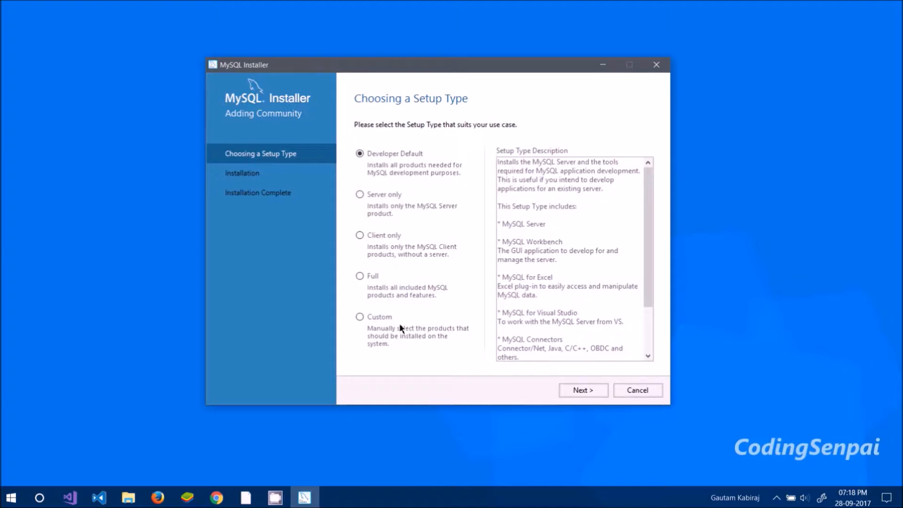
left_click(380, 322)
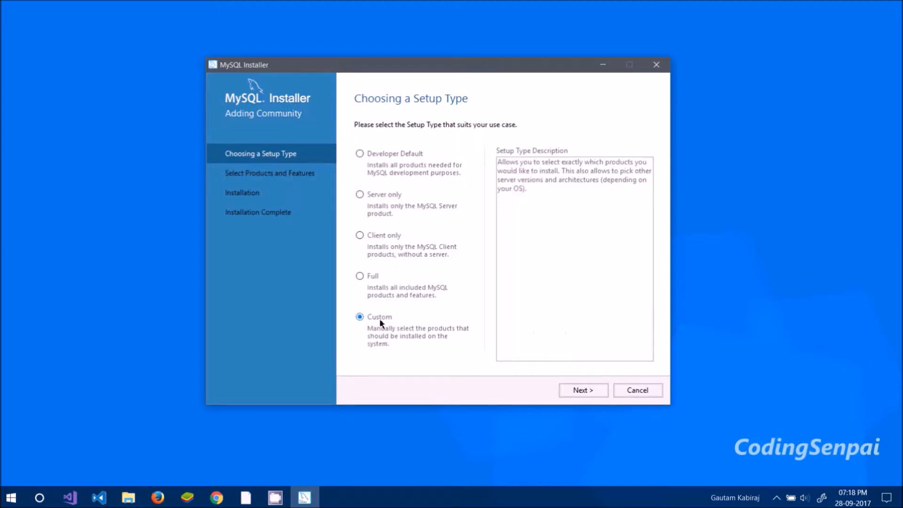
left_click(583, 390)
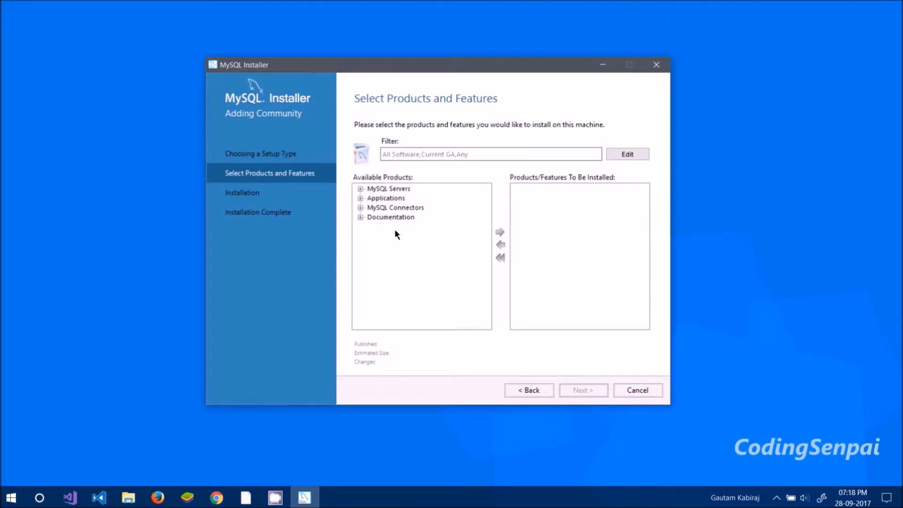
- Expand MySQL Servers and add MySQL Server 5.7.17 - X64 to the products to be installed
left_click(360, 189)
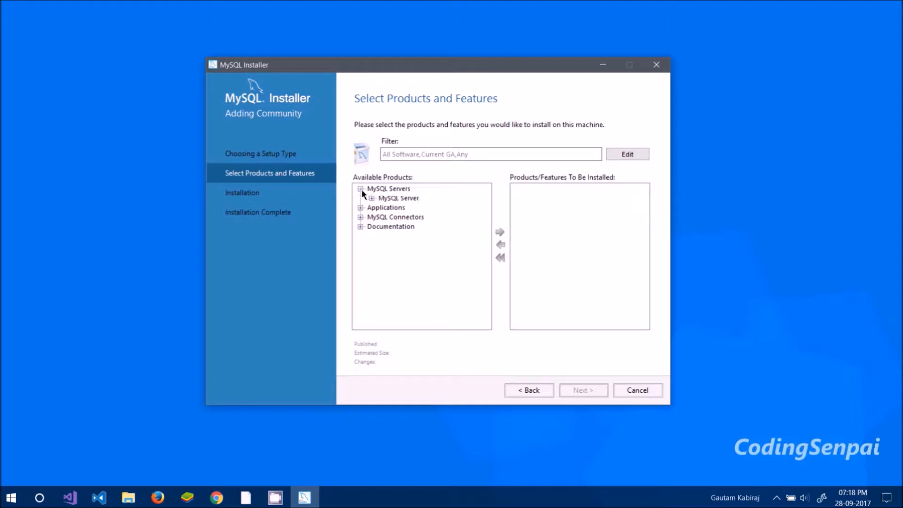
left_click(371, 198)
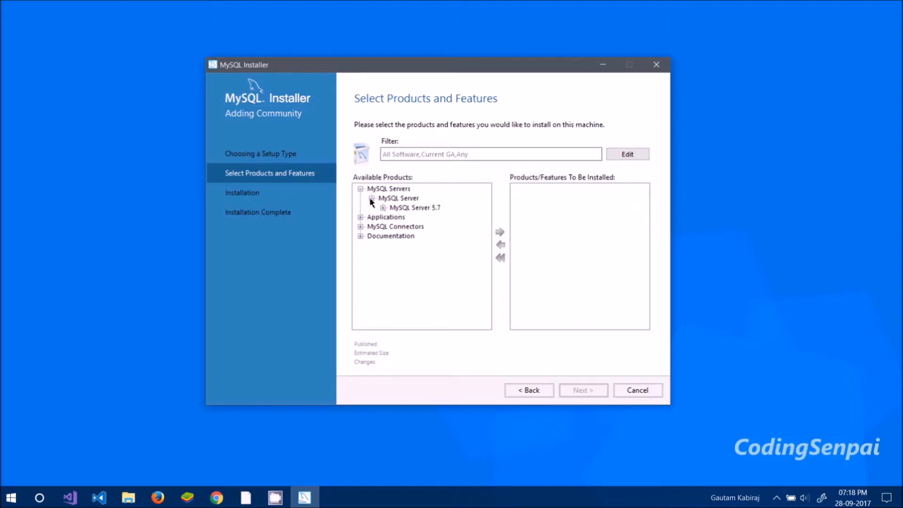
left_click(383, 208)
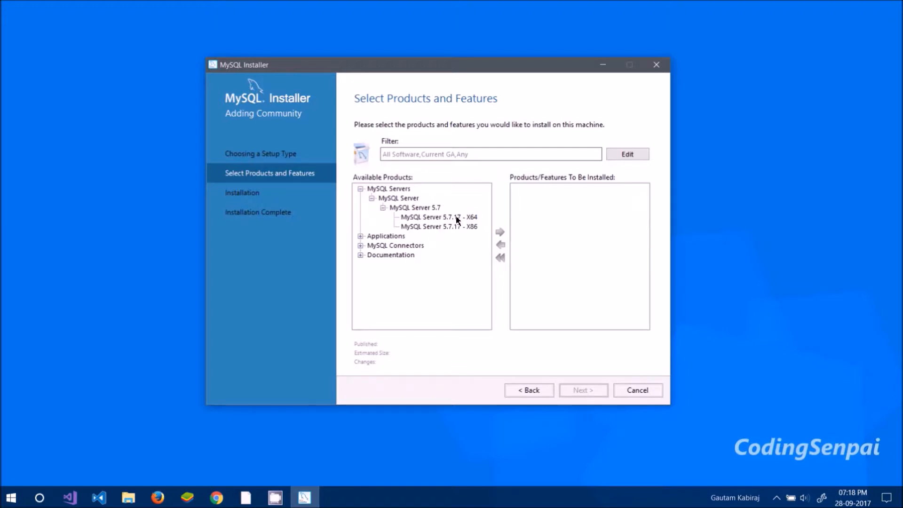
left_click(429, 217)
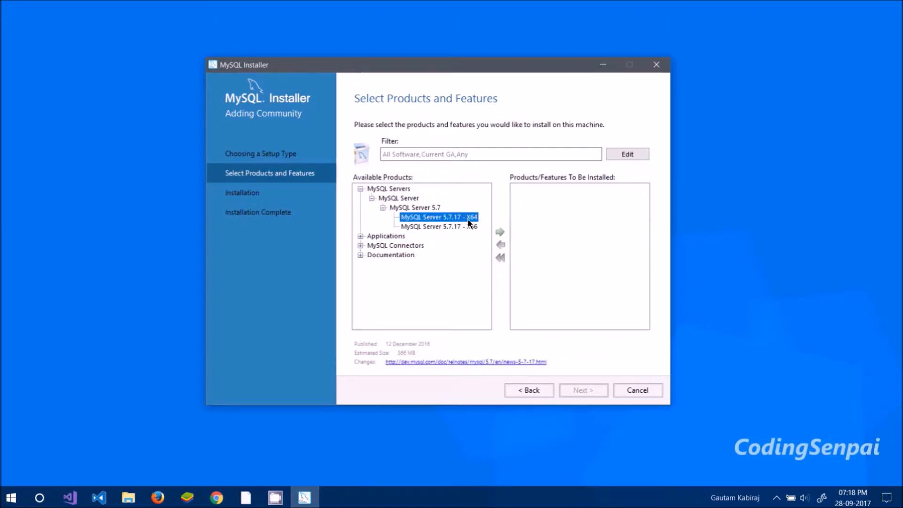
left_click(443, 229)
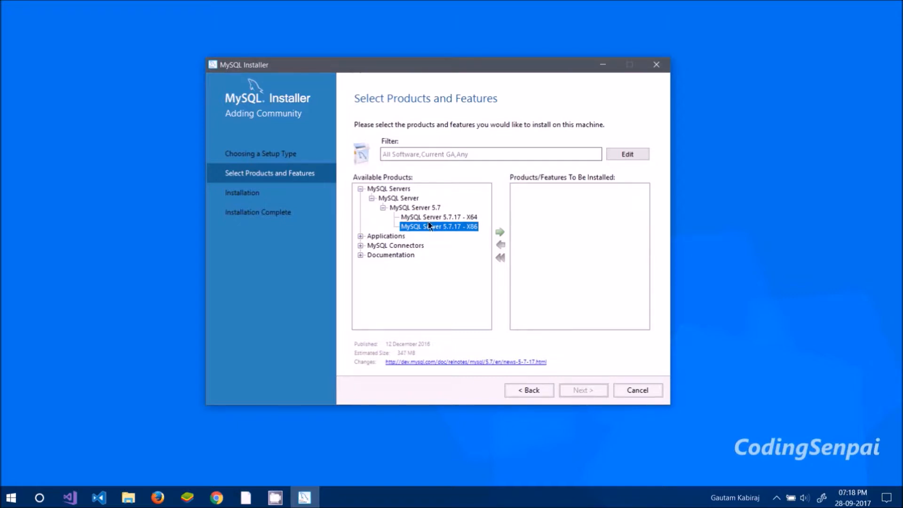
left_click(444, 218)
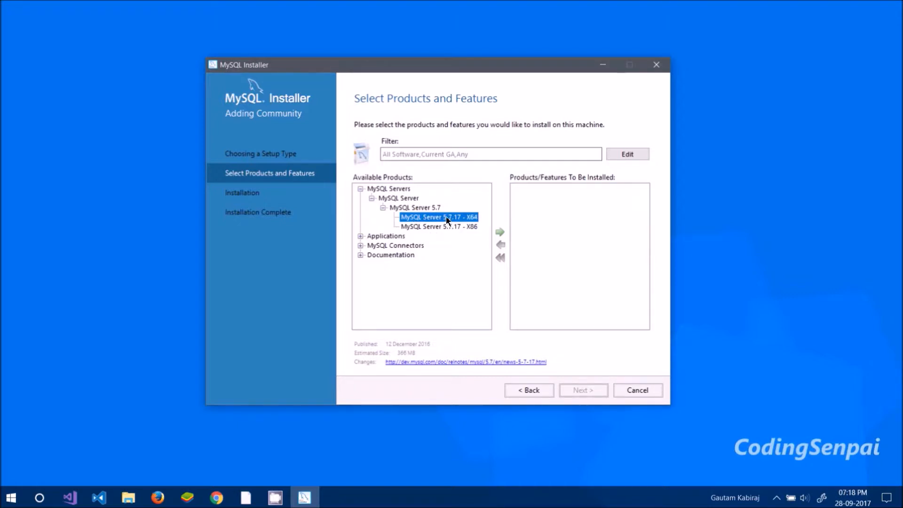
left_click(498, 232)
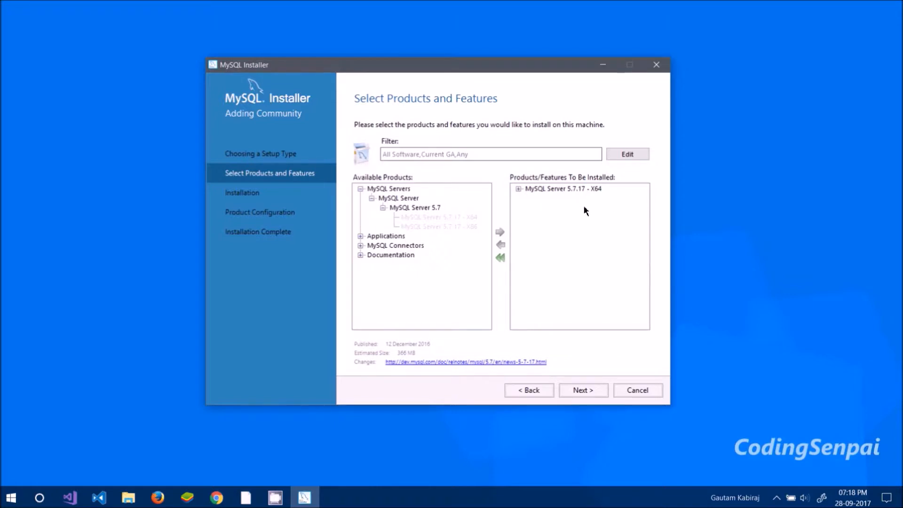
- Expand Applications and add MySQL Workbench 6.3.9 - X64 to the products to be installed
left_click(360, 236)
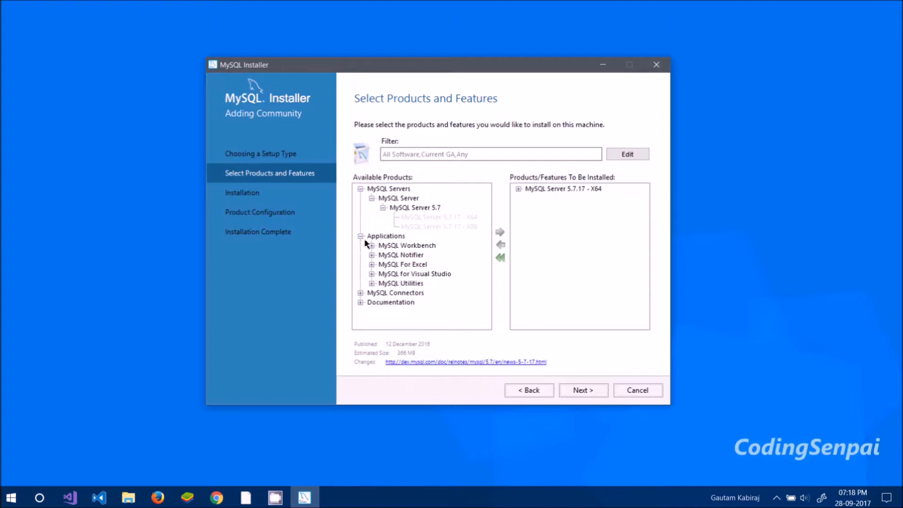
left_click(372, 246)
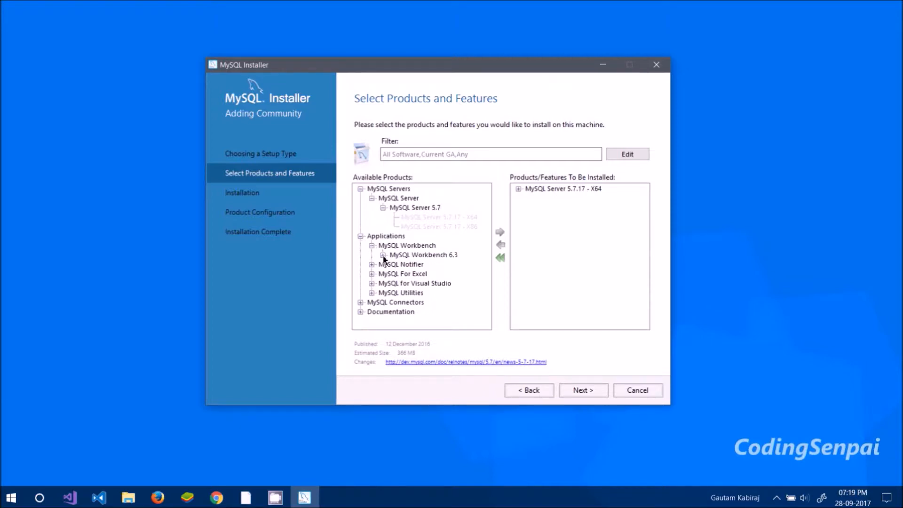
left_click(383, 255)
left_click(445, 263)
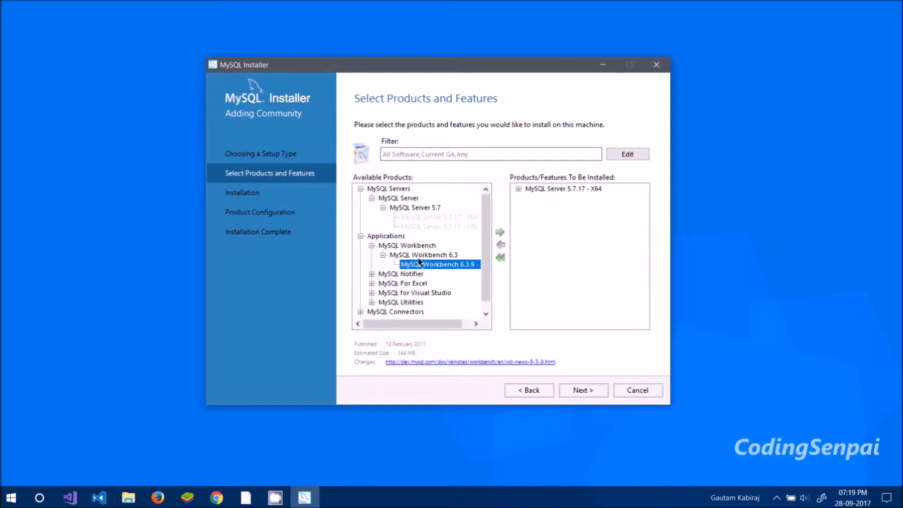
left_click(500, 232)
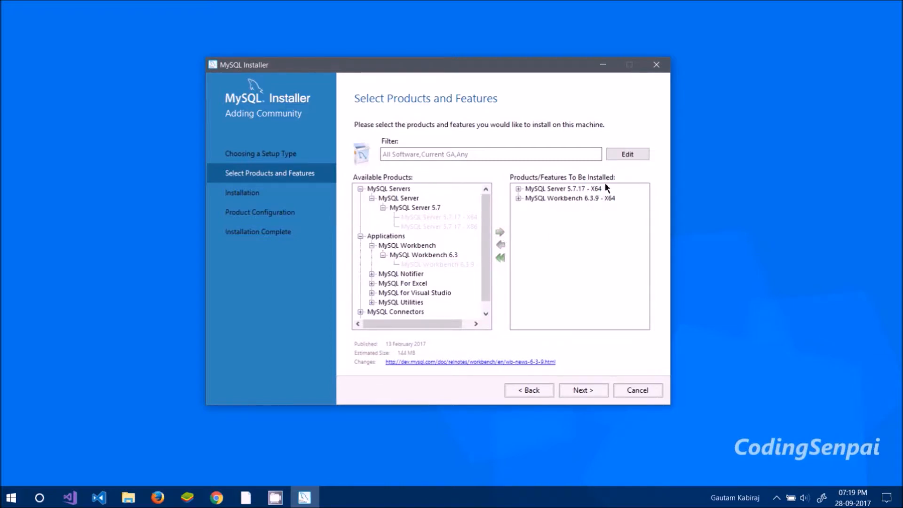
- Execute the installation of MySQL Server 5.7.17 and MySQL Workbench 6.3.9 and continue to server configuration
left_click(571, 393)
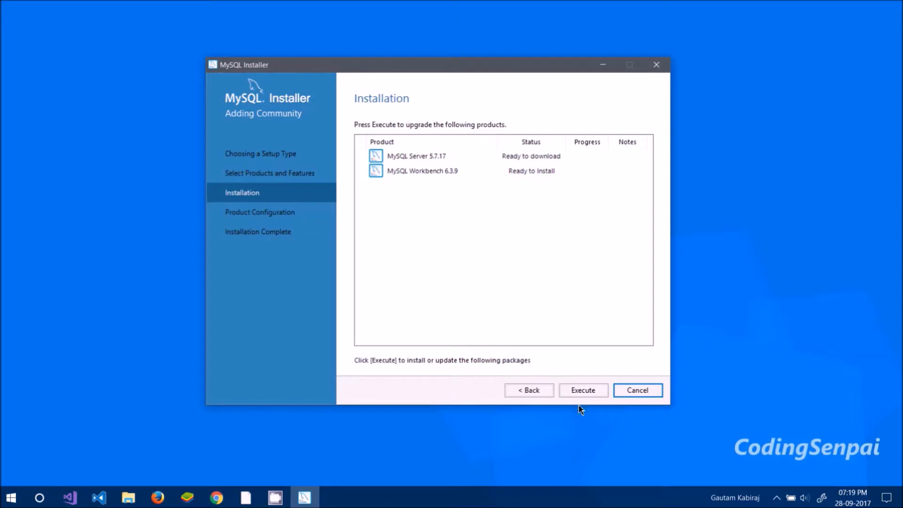
left_click(568, 395)
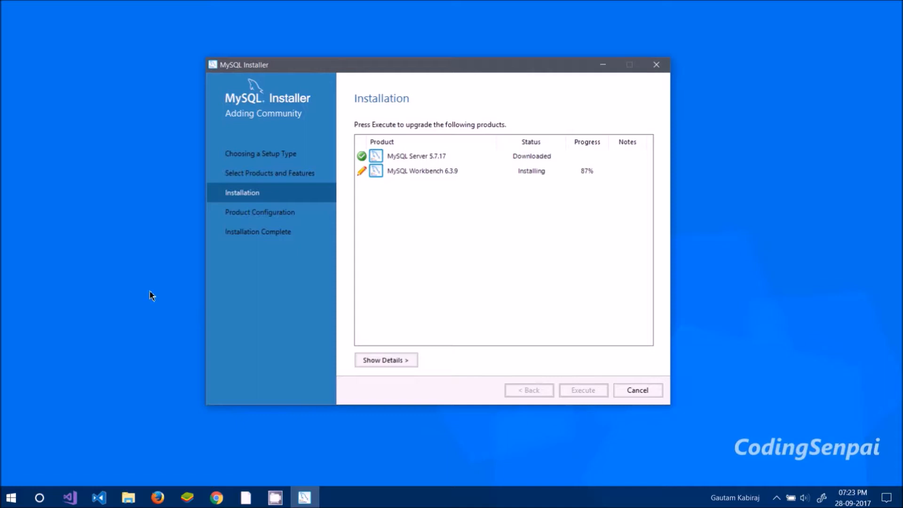
left_click(591, 172)
left_click(545, 185)
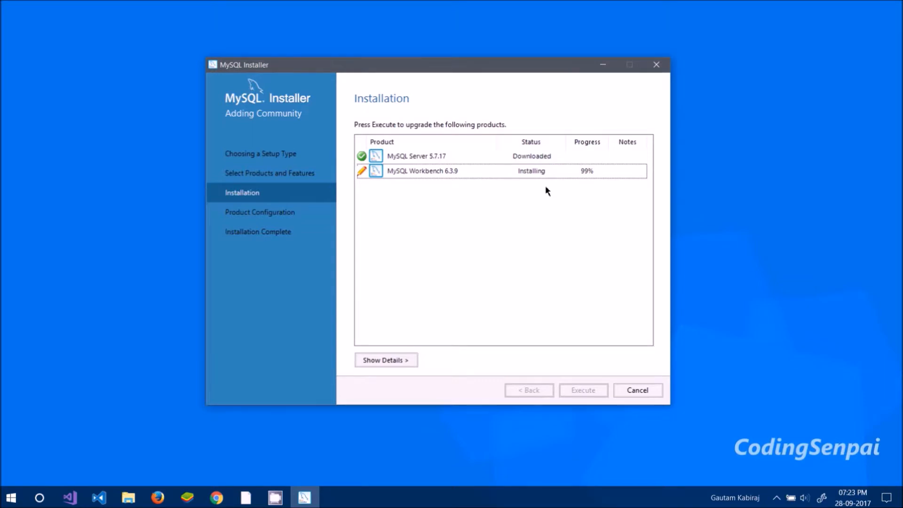
left_click(599, 170)
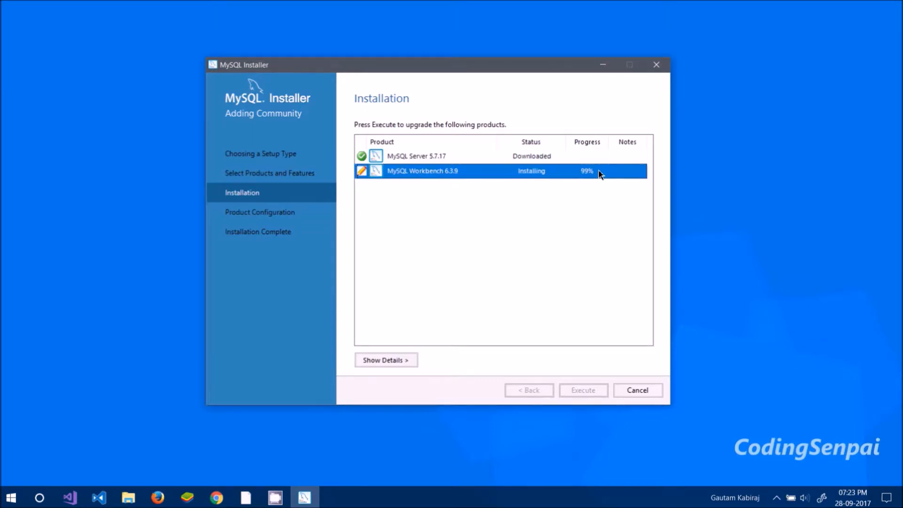
left_click(584, 182)
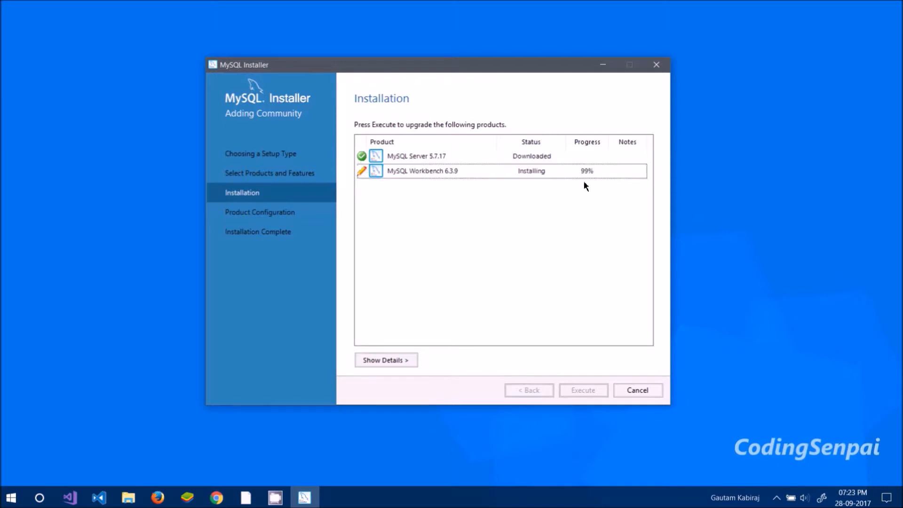
left_click(603, 173)
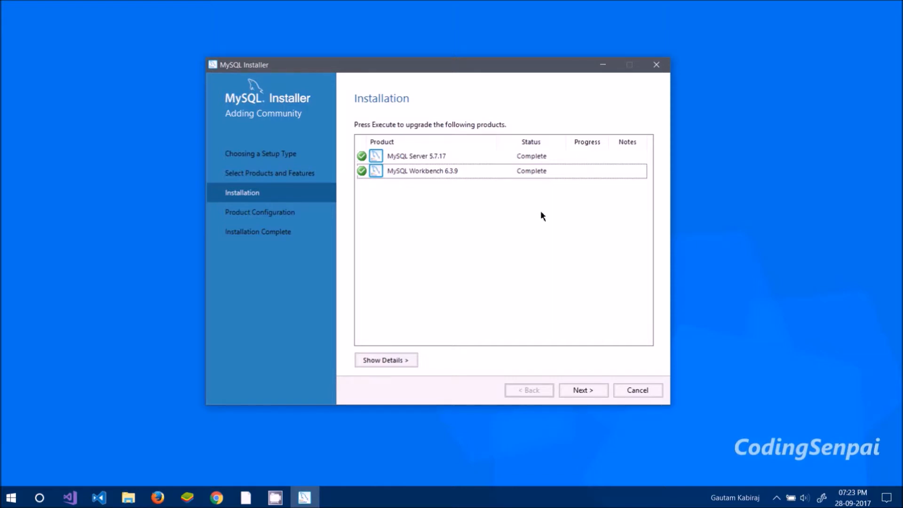
left_click(582, 393)
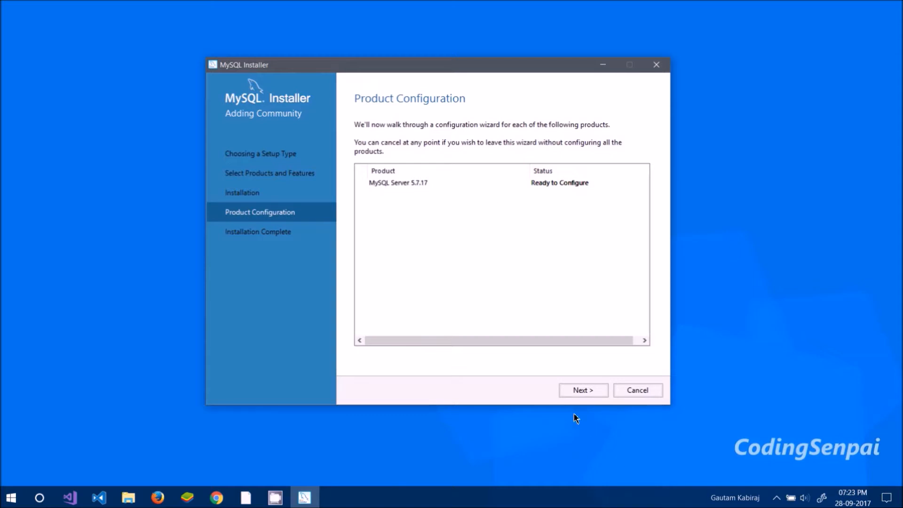
left_click(582, 390)
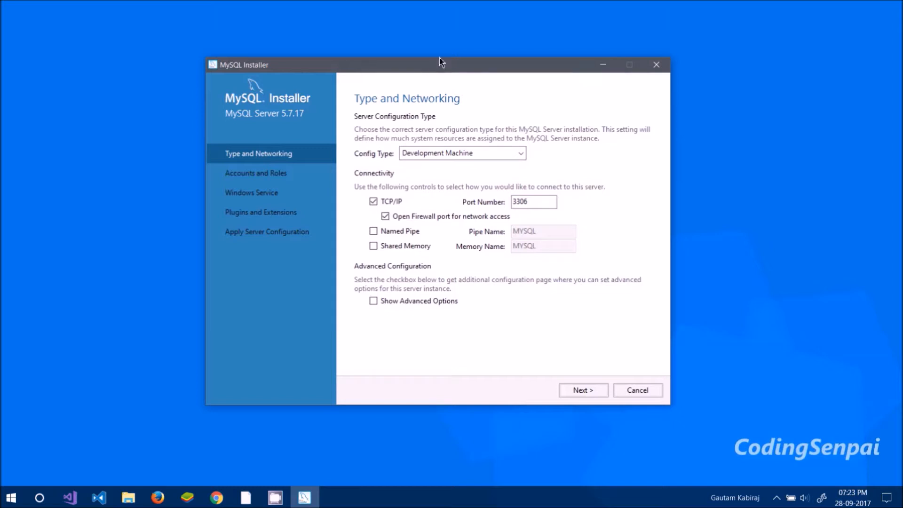
- Check the 3306 port setting and choose Development Machine as the server config type
left_click_drag(438, 66, 430, 69)
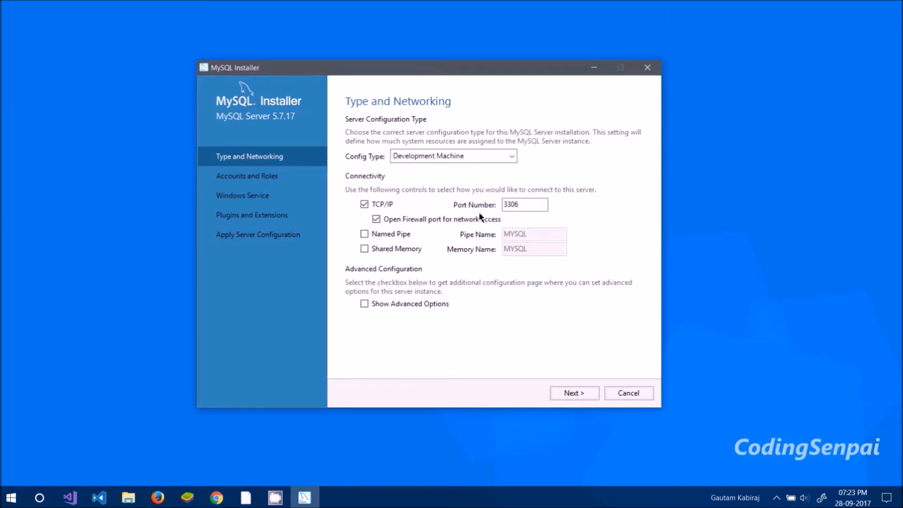
left_click_drag(528, 204, 495, 207)
left_click(530, 201)
left_click(429, 157)
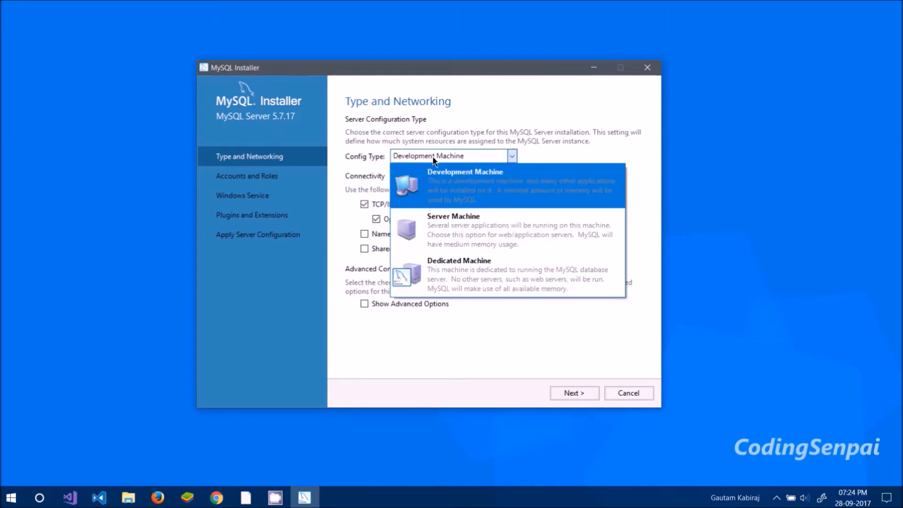
left_click(433, 160)
left_click(440, 155)
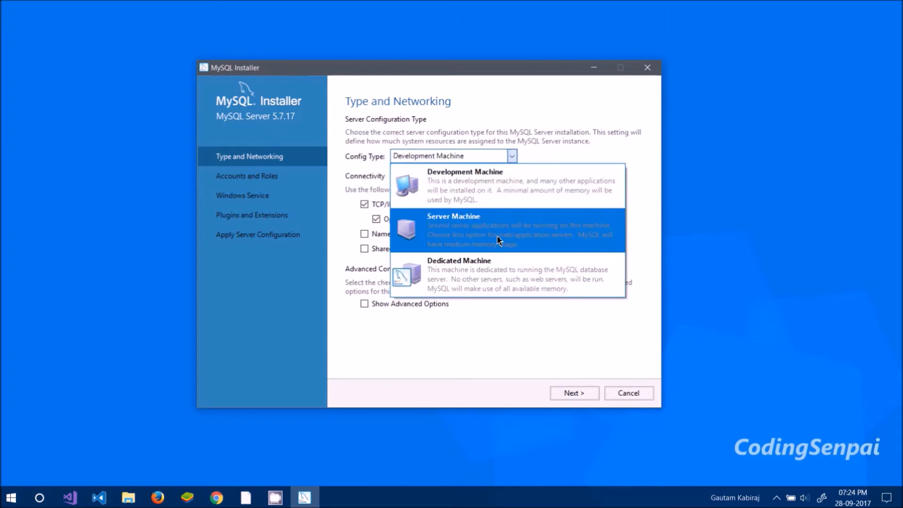
left_click(471, 154)
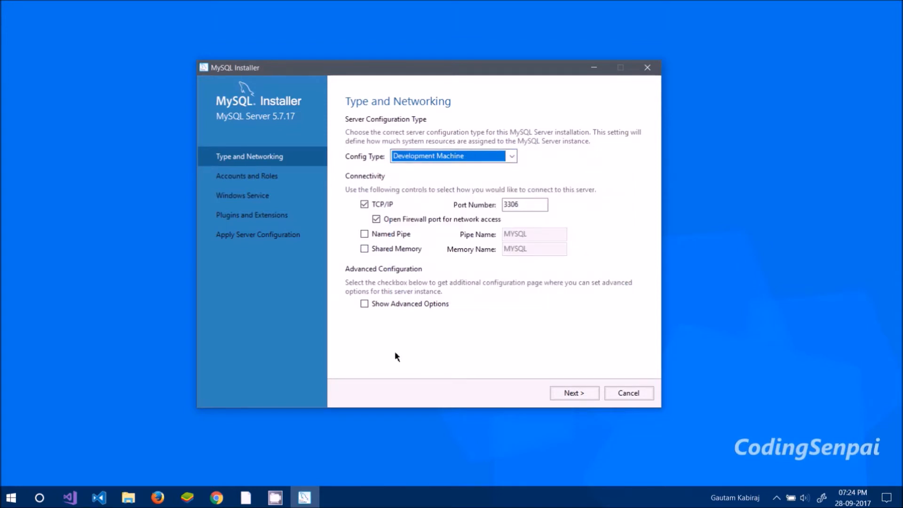
- Continue to accounts and enter the MySQL root account password in both password fields, then proceed
left_click(584, 397)
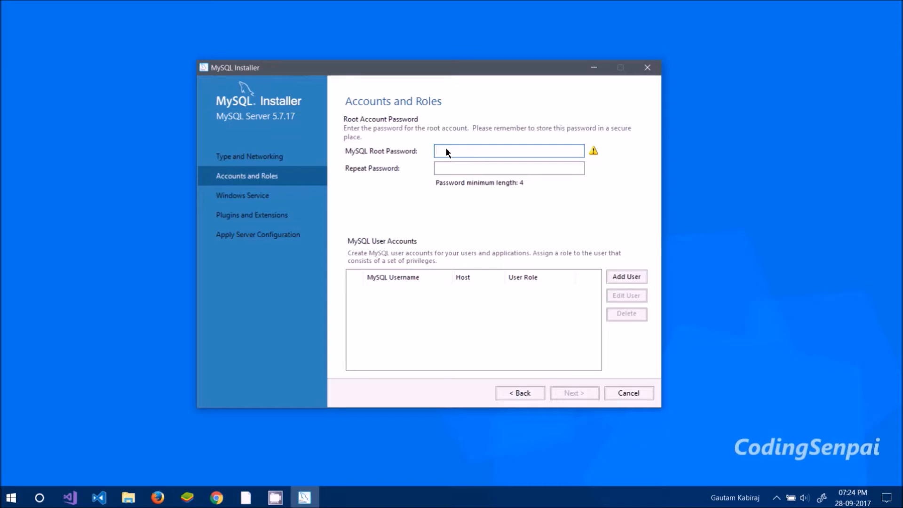
type("root")
left_click(469, 165)
type("root")
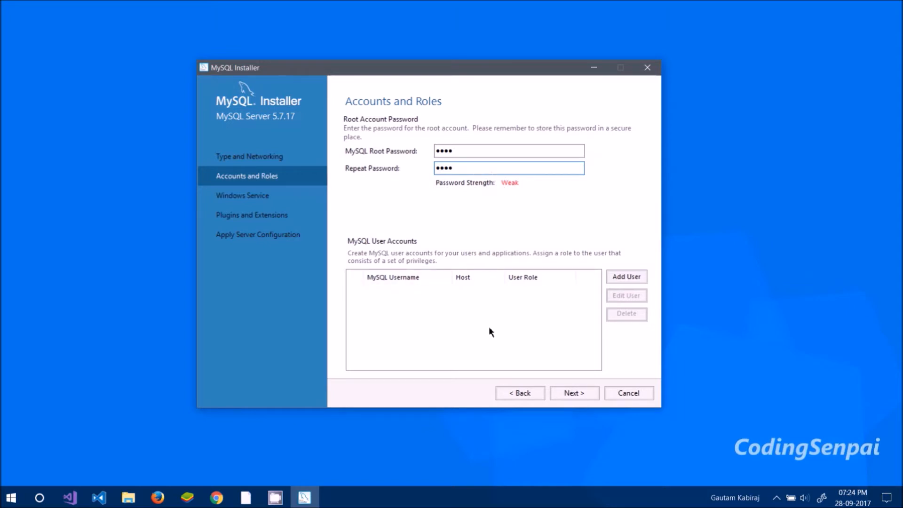
left_click(576, 395)
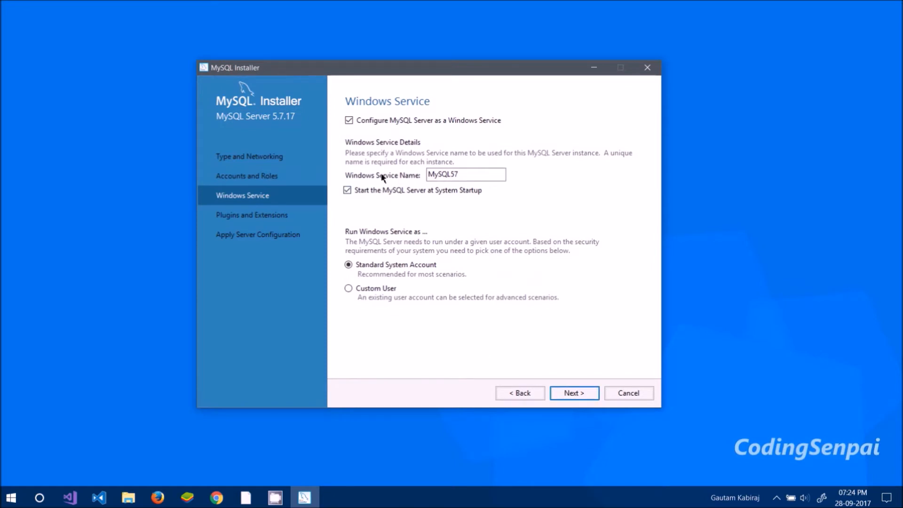
- Keep MySQL57 as the Windows service name with startup at system boot and continue to plugins
left_click_drag(459, 174, 379, 168)
left_click(468, 176)
left_click_drag(450, 174, 410, 177)
left_click(467, 176)
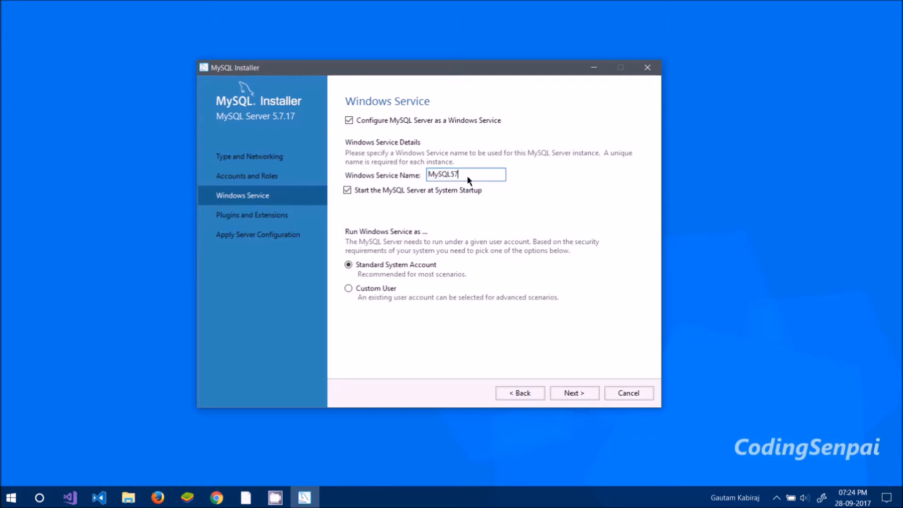
left_click_drag(467, 176, 409, 177)
left_click(478, 176)
left_click_drag(474, 177, 401, 177)
left_click(482, 178)
mouse_move(476, 174)
left_mouse_down()
mouse_move(448, 172)
mouse_move(461, 169)
left_mouse_up()
left_click(582, 398)
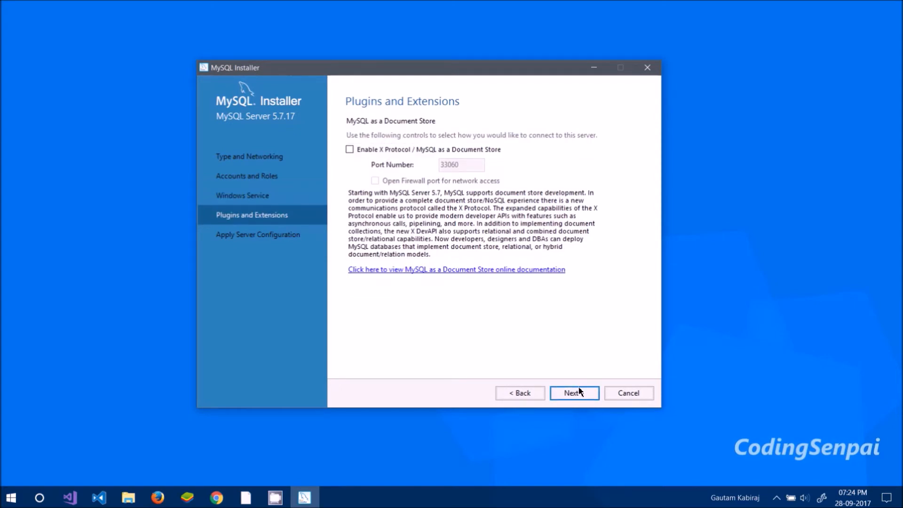
- Leave the X Protocol plugin disabled and execute the server configuration
left_click(574, 393)
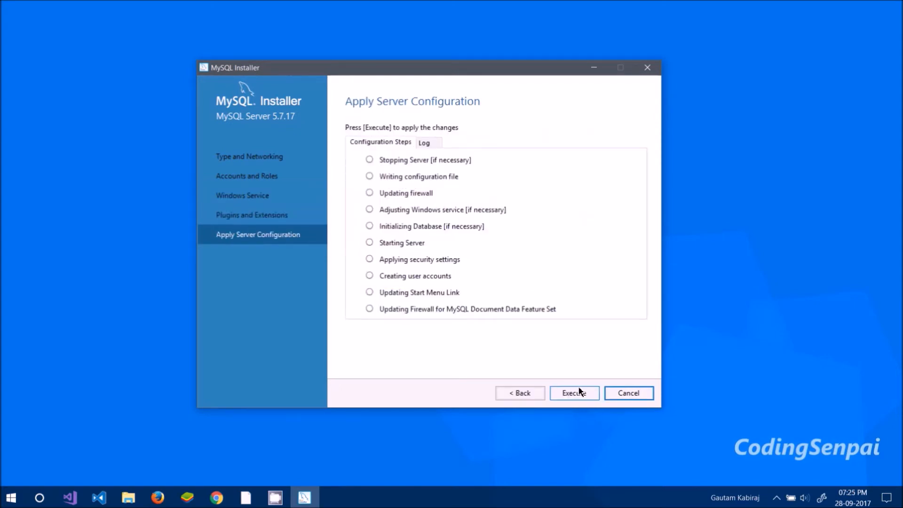
left_click(575, 397)
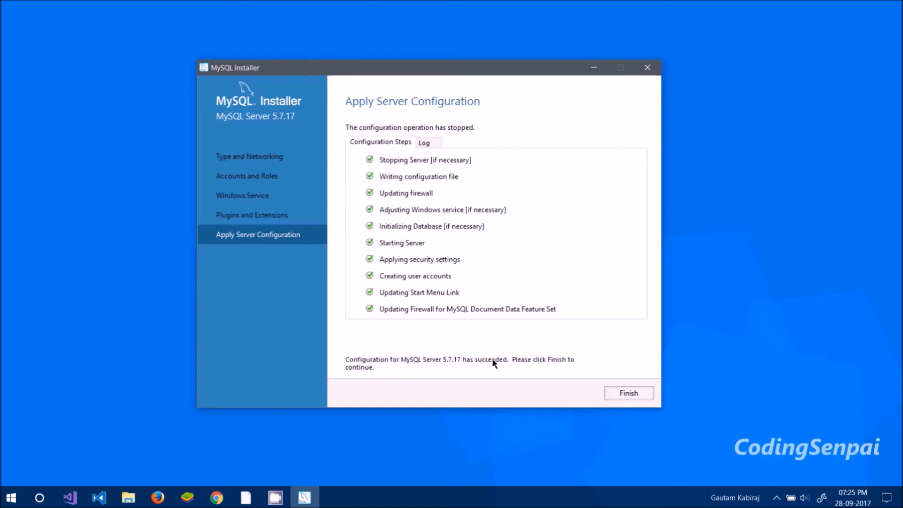
- Finish the server configuration and complete the installation, starting MySQL Workbench after setup
left_click(630, 393)
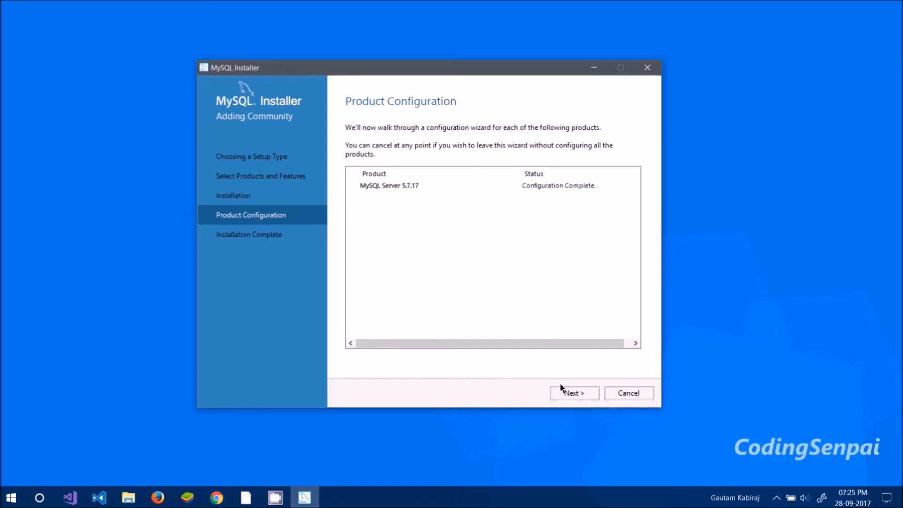
left_click(574, 394)
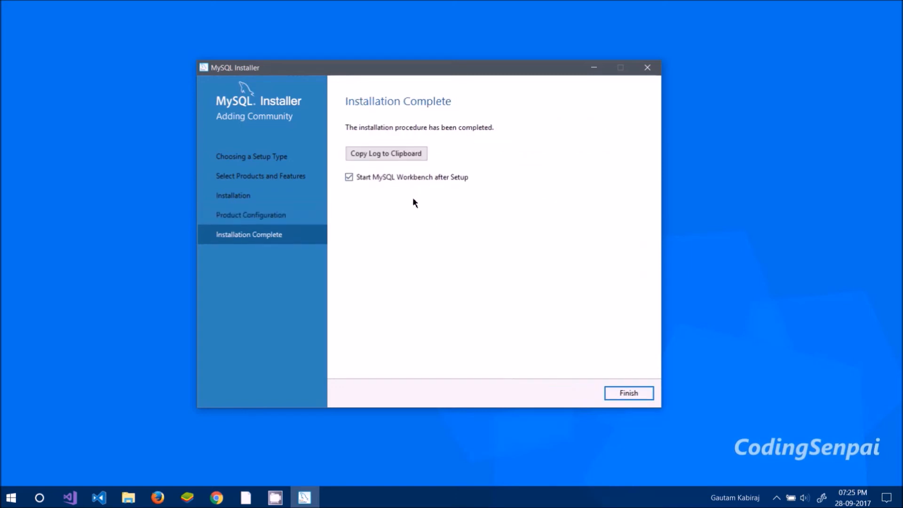
left_click(639, 397)
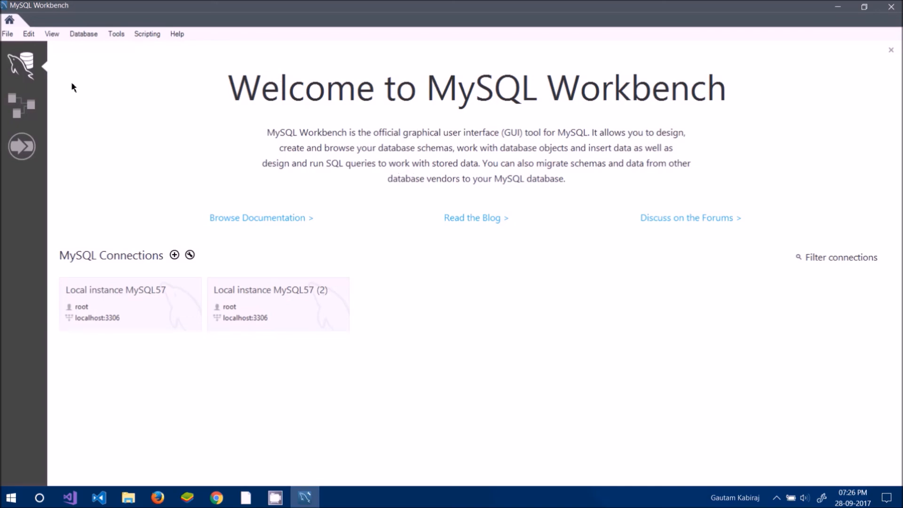
double_click(329, 4)
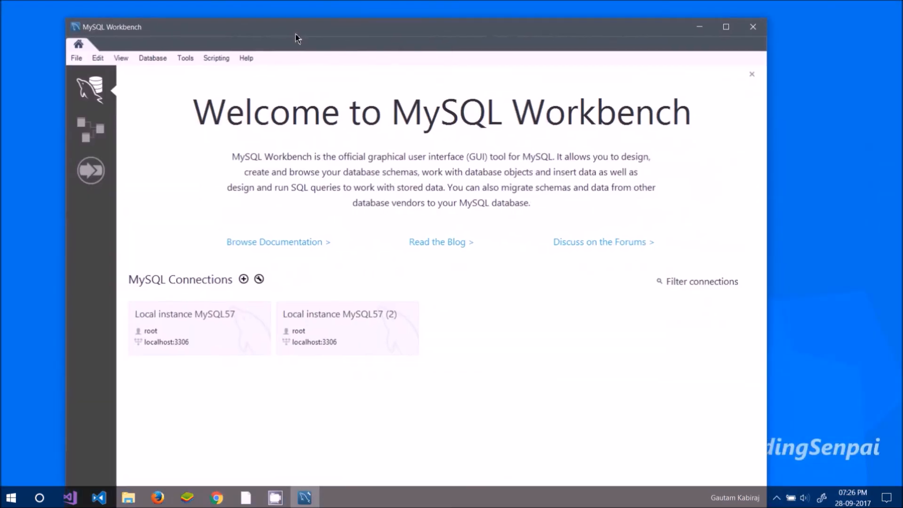
double_click(295, 34)
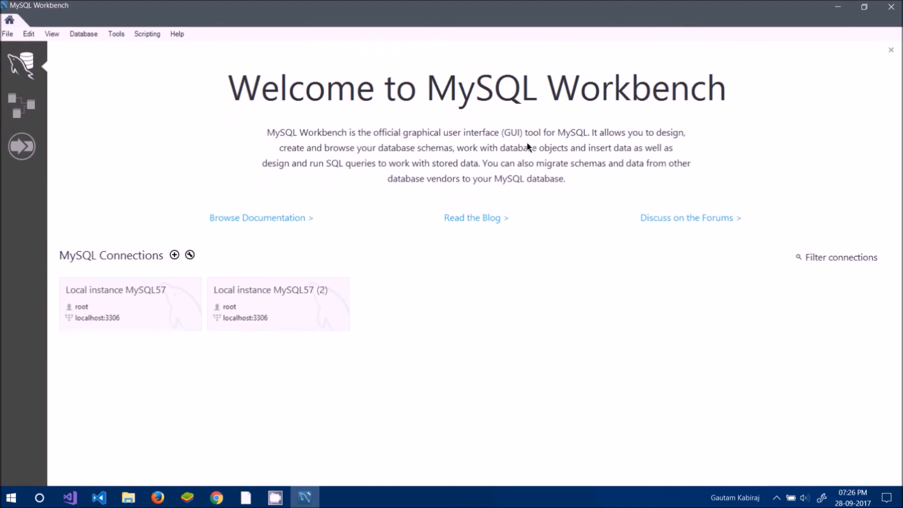